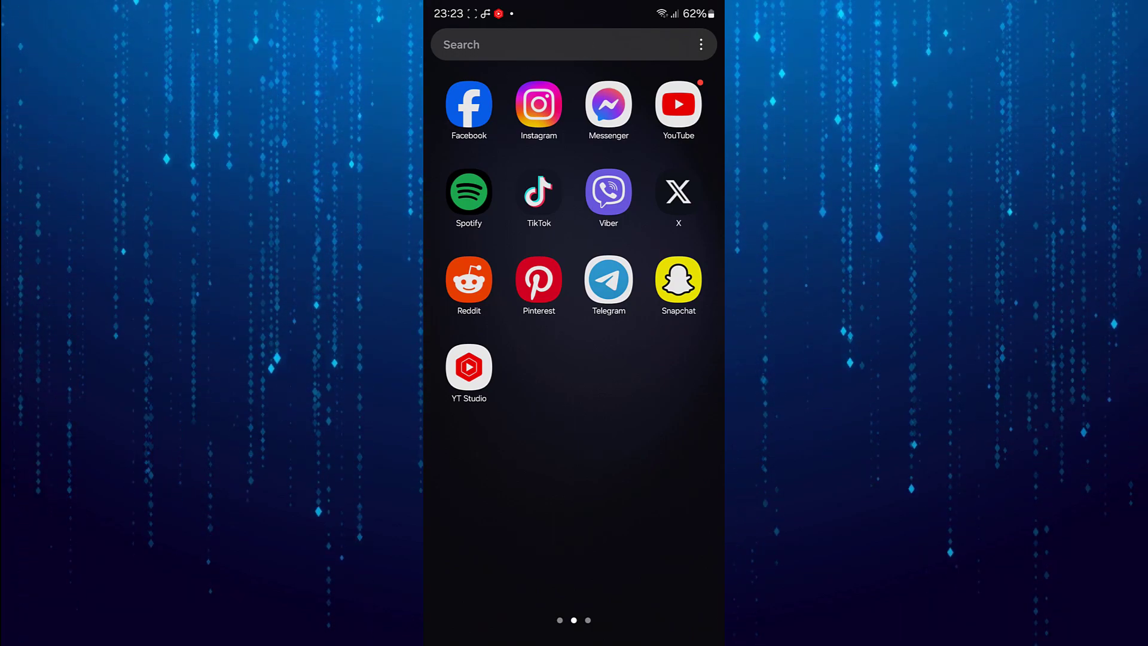
Launch X and go through the profile drawer's Settings and privacy to Your account.
left_click(678, 191)
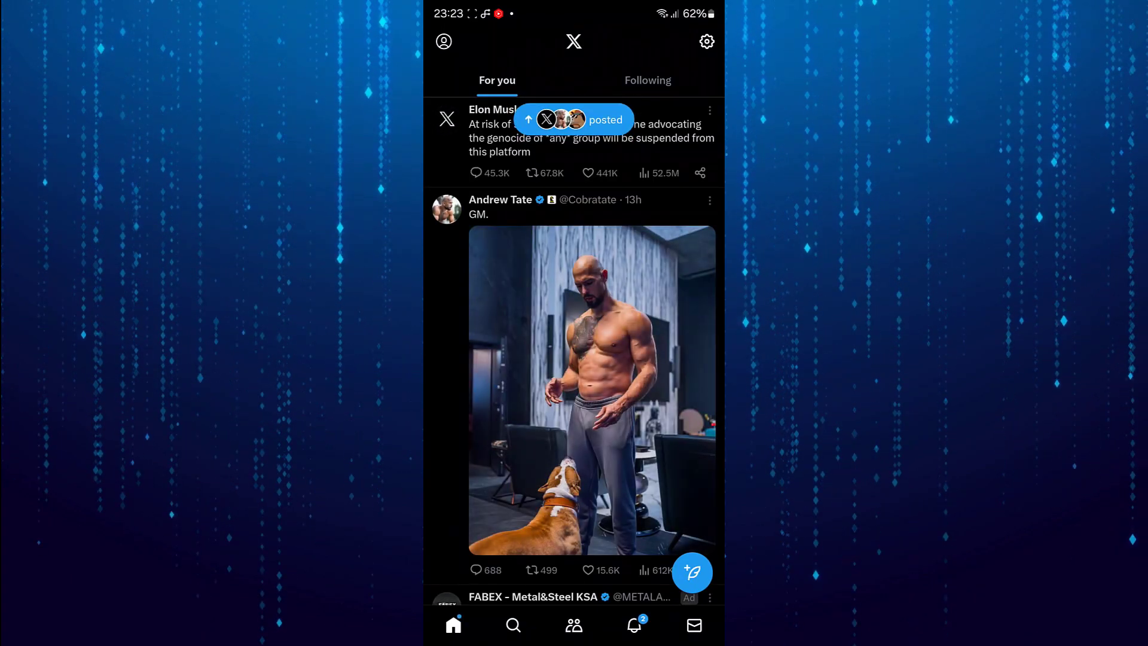
left_click(443, 42)
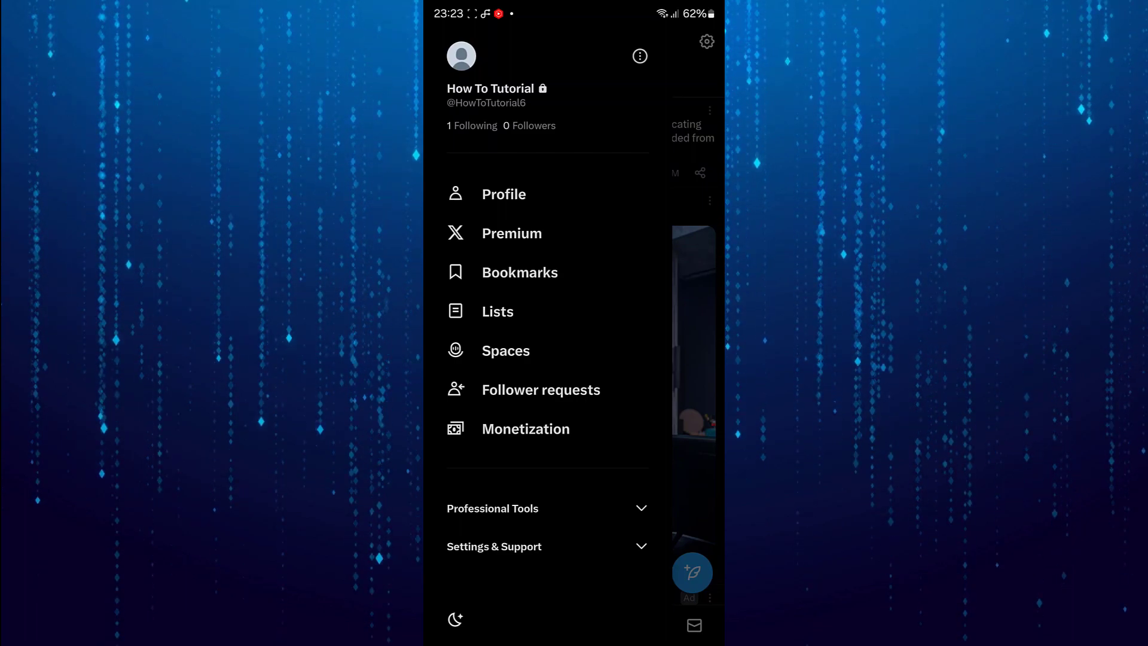
left_click(495, 546)
left_click_drag(586, 483, 587, 440)
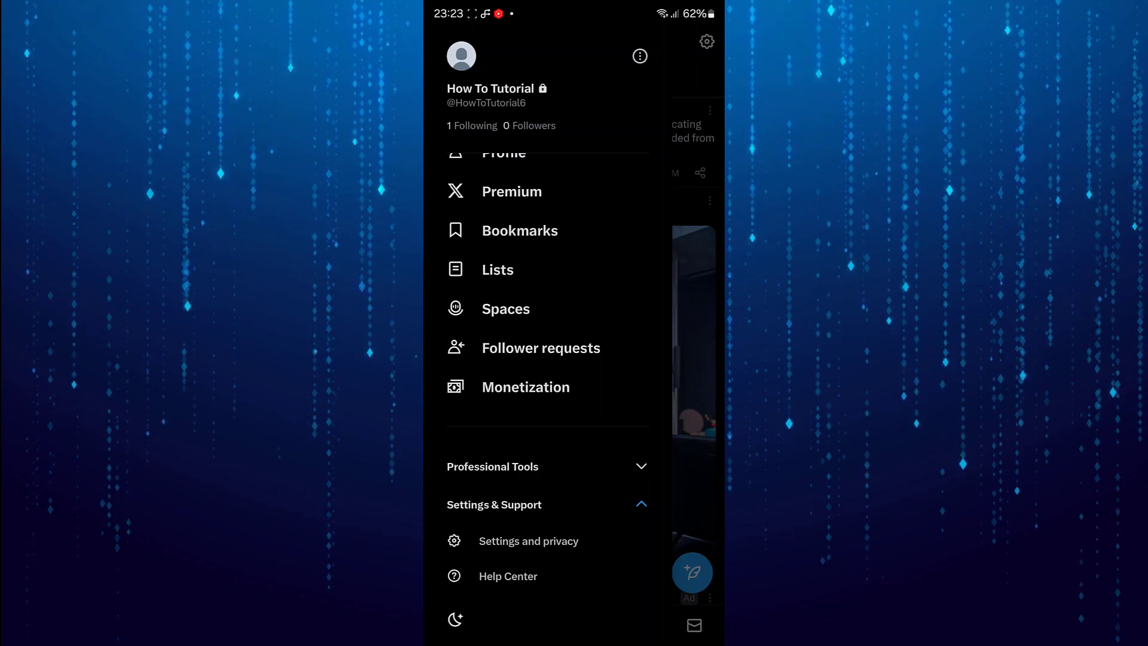
left_click(563, 541)
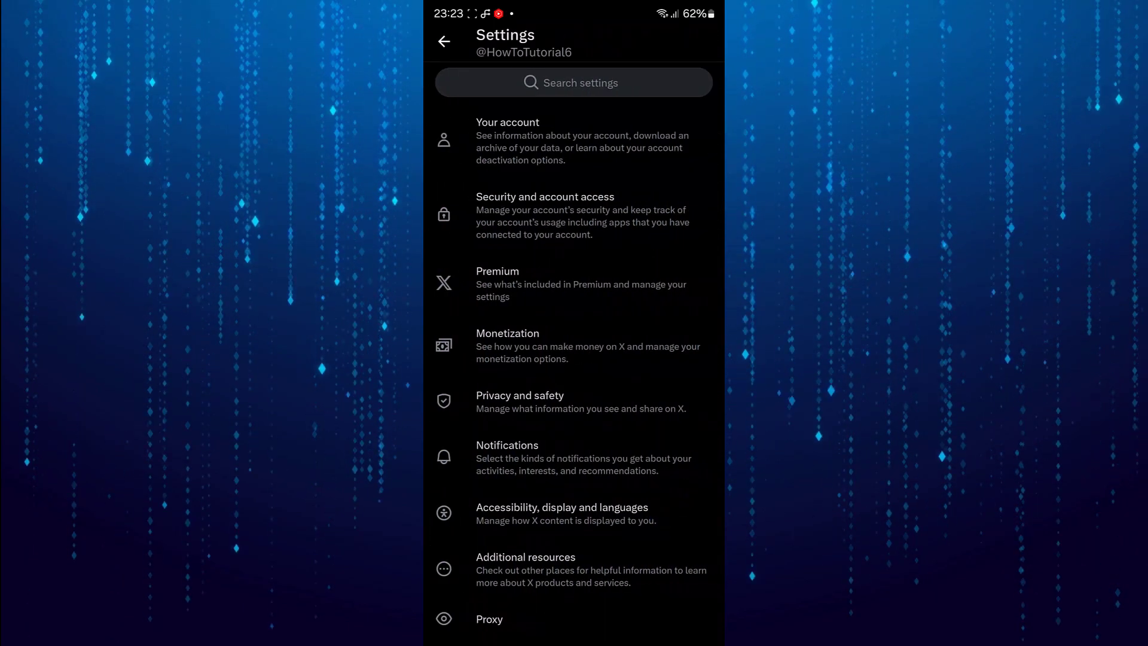
left_click(623, 128)
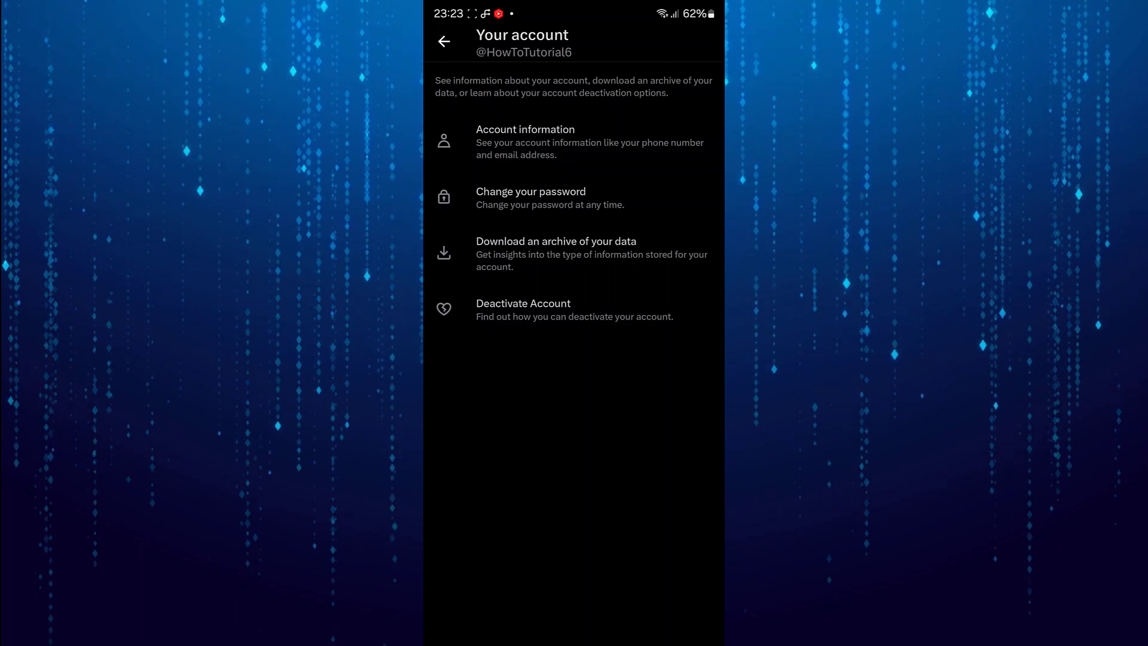
Open the Deactivate Account page explaining the 30-day restore window.
left_click(522, 309)
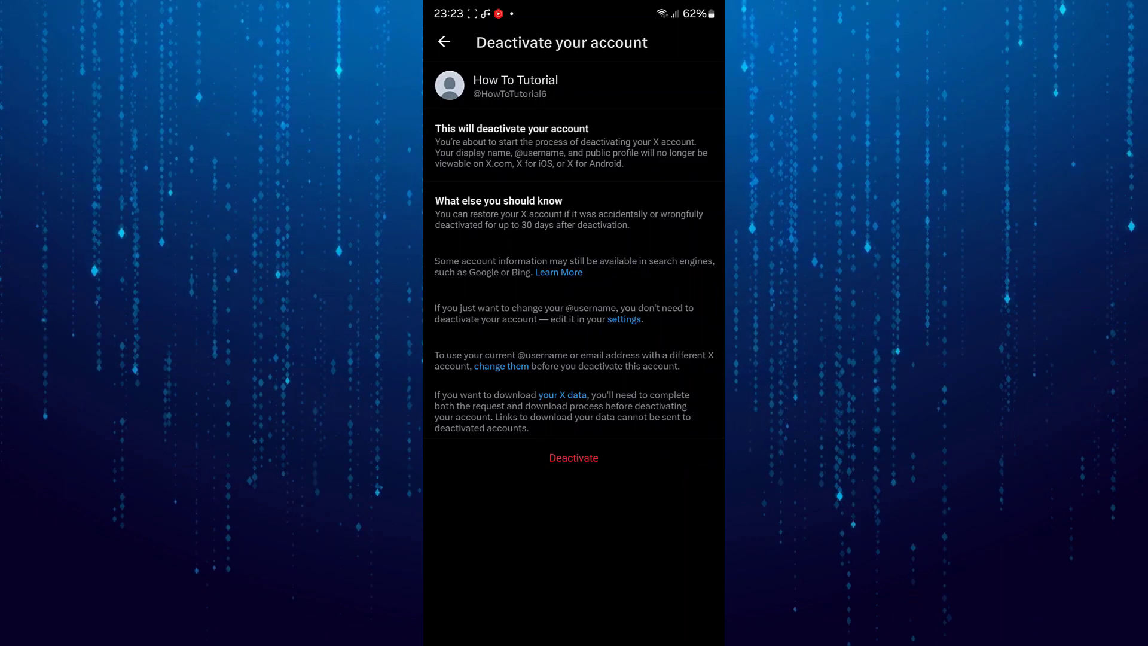
left_click(572, 458)
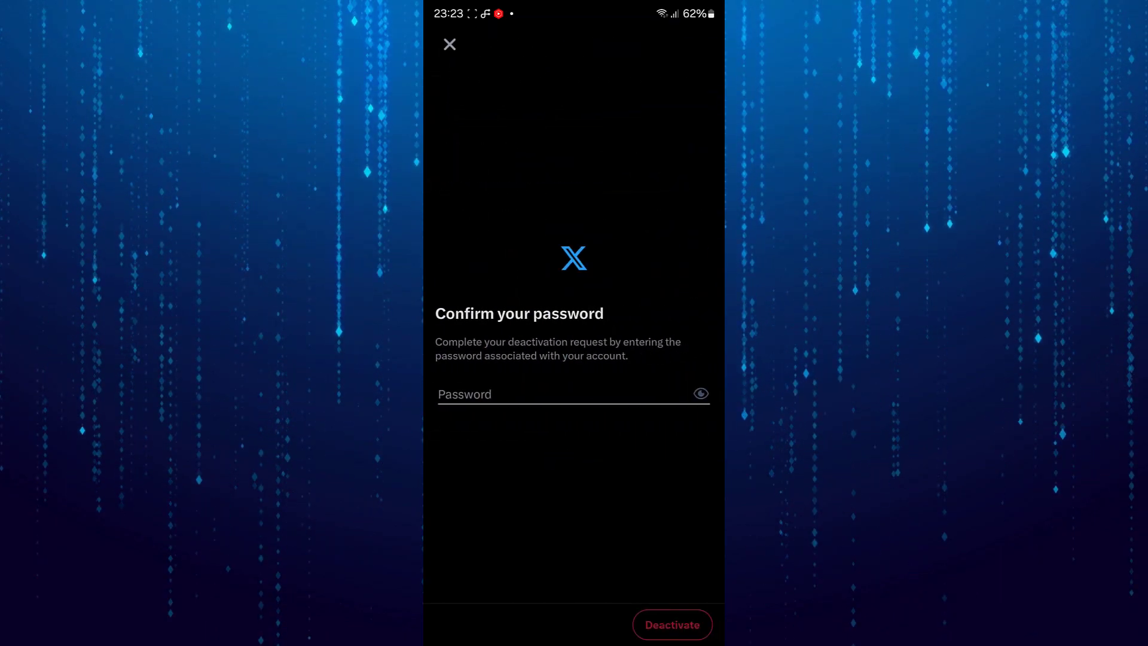